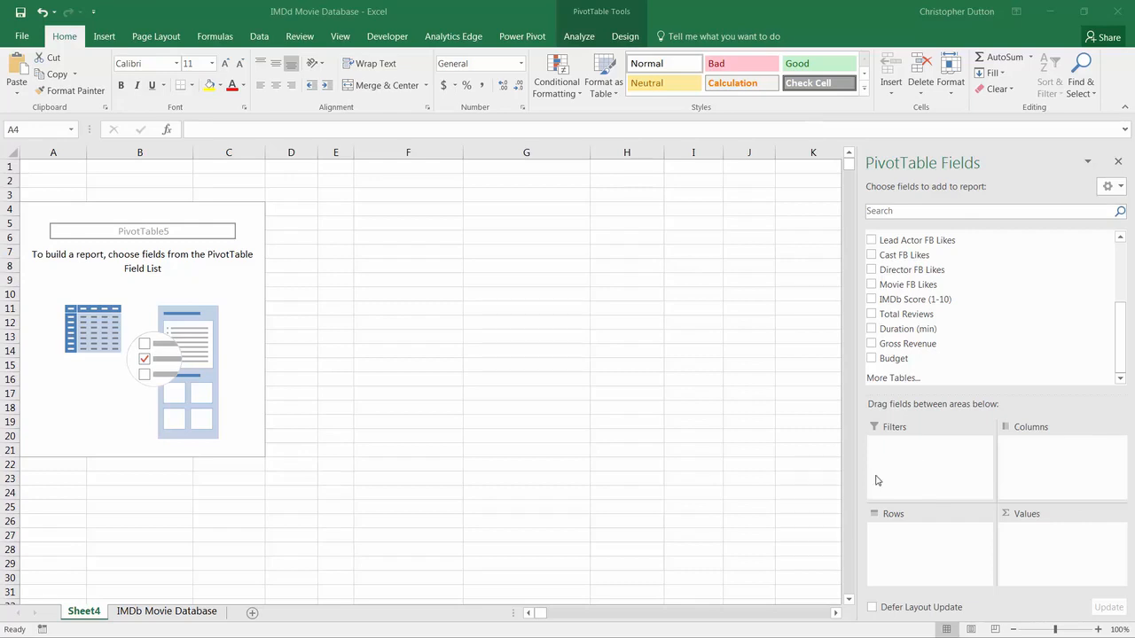
- Rename the sheet holding the empty PivotTable as Pivot
double_click(82, 611)
type("Pivot")
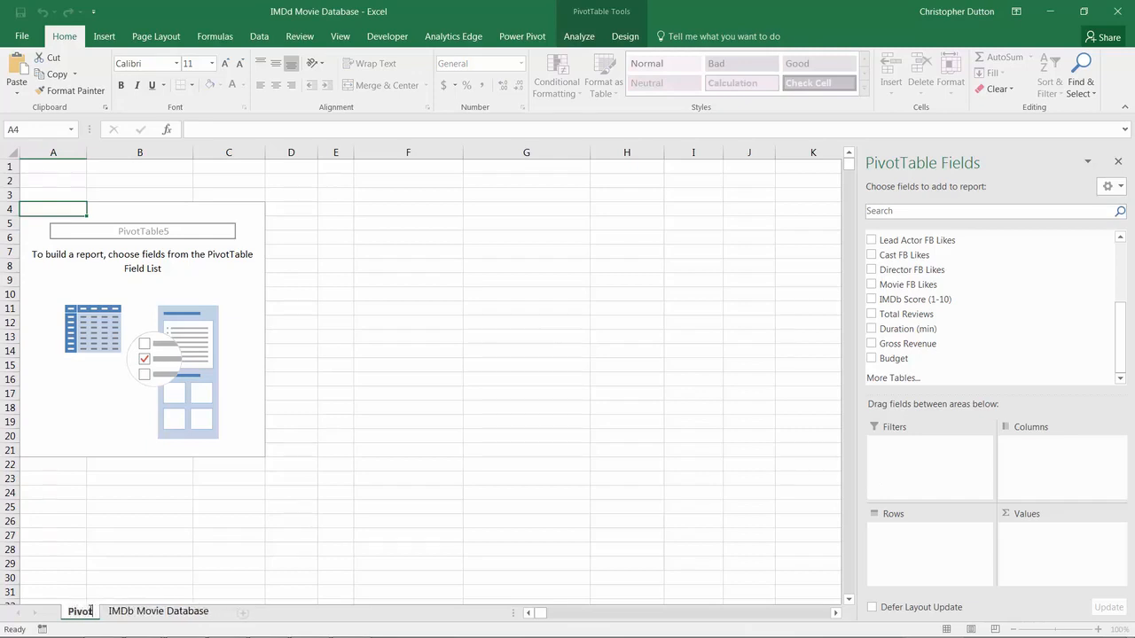
key("Return")
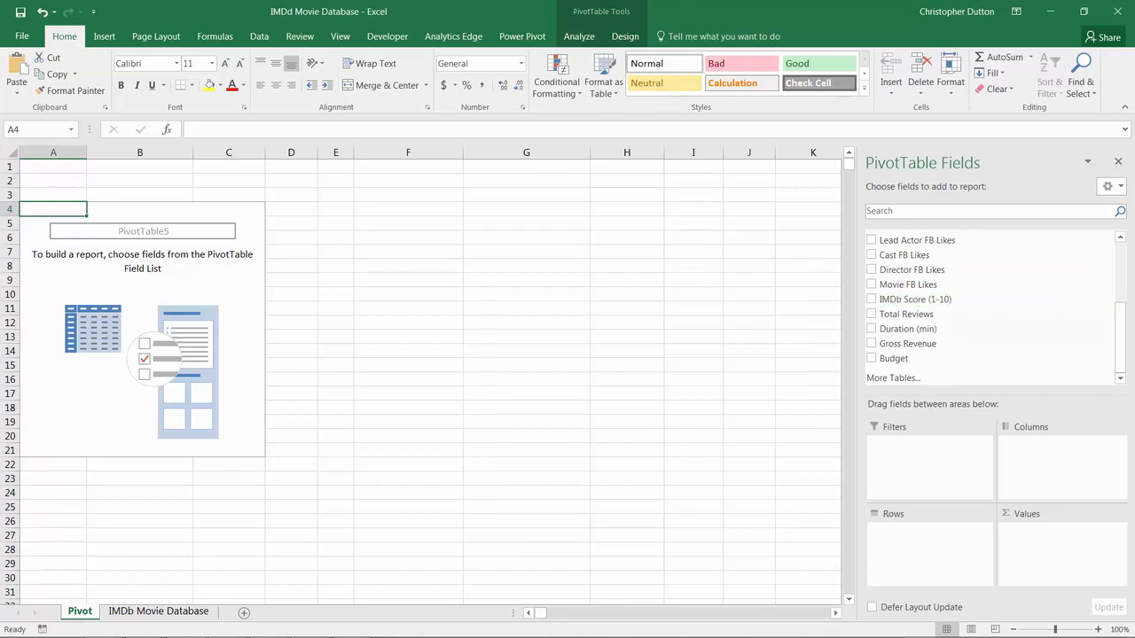
- Review the available fields, try Gross Revenue in the PivotTable's values area and remove it again
left_click_drag(1120, 340, 1124, 273)
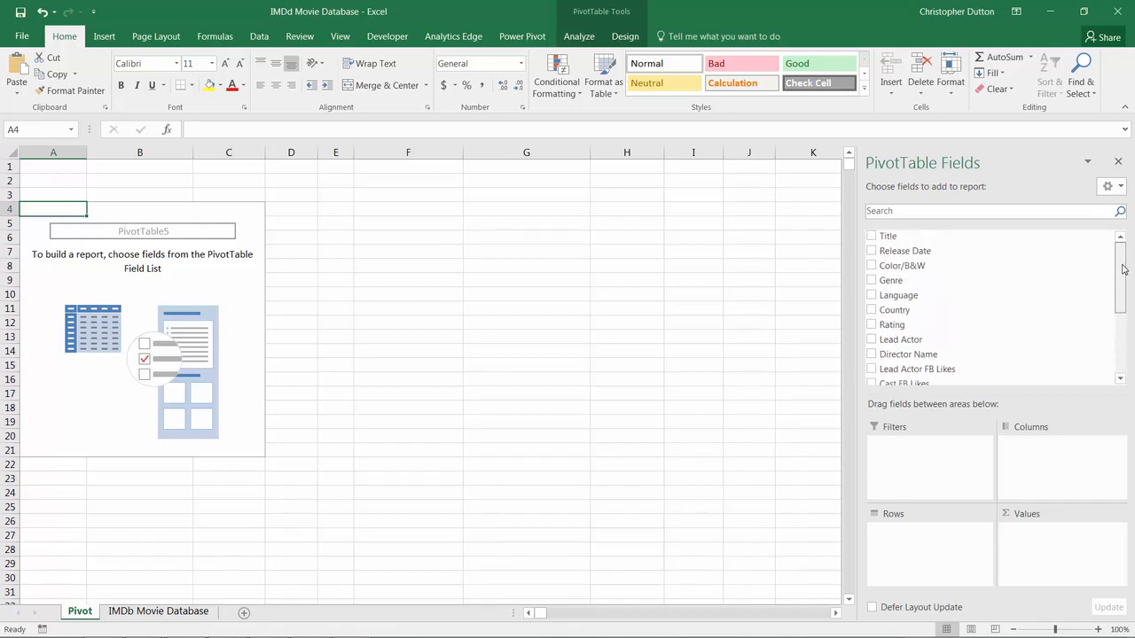
mouse_move(1121, 277)
left_mouse_down()
mouse_move(1123, 337)
mouse_move(1125, 273)
left_mouse_up()
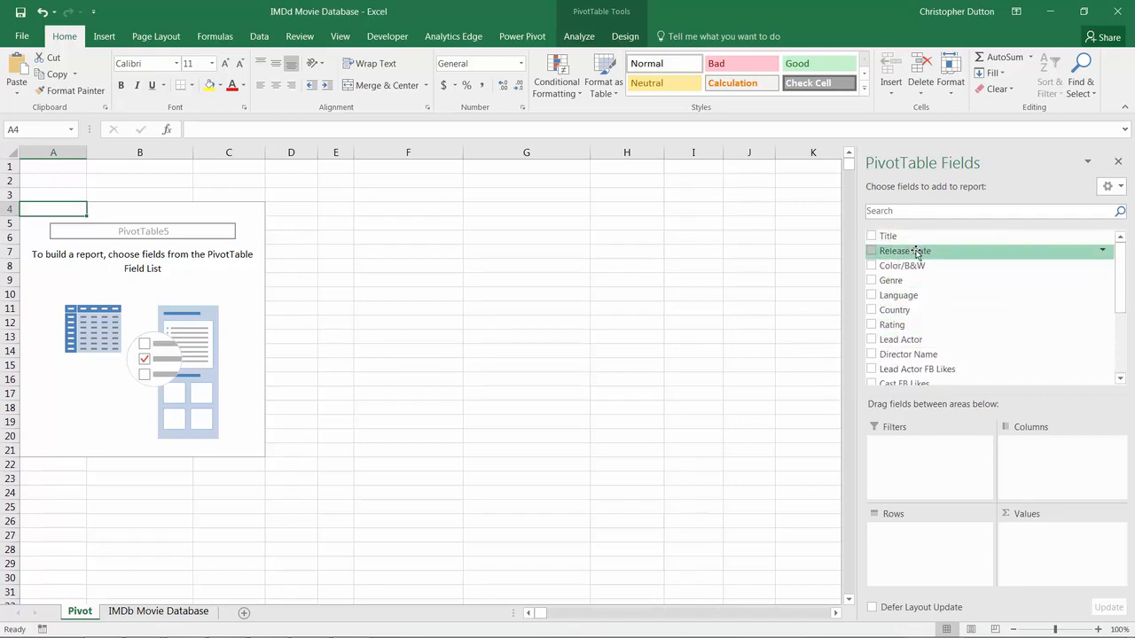
scroll(1115, 273, "down", 3)
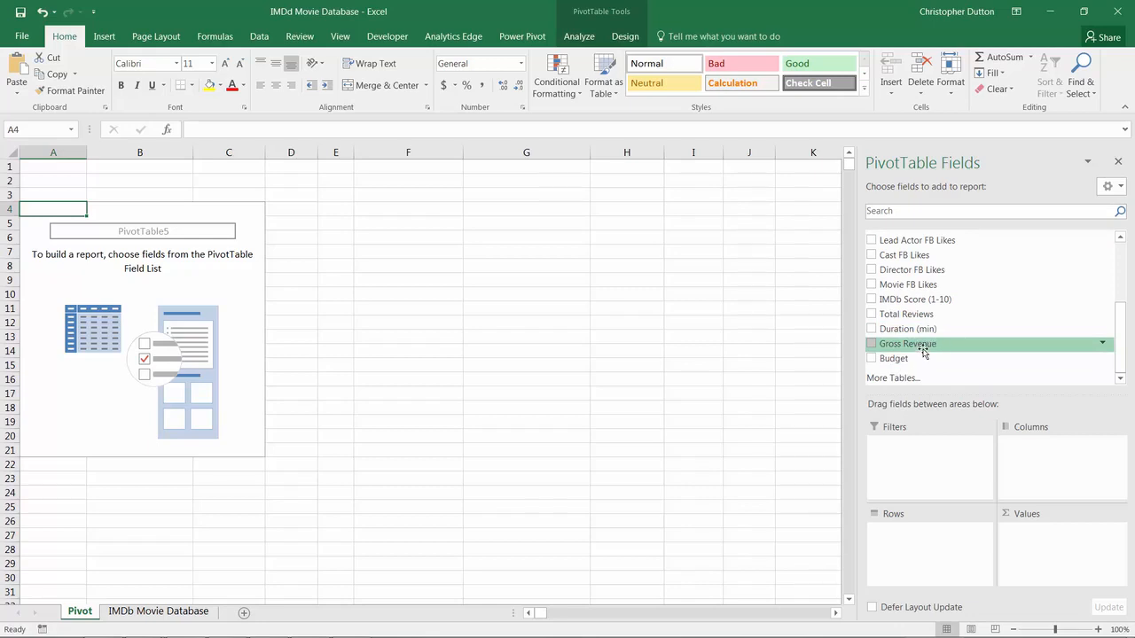
left_click_drag(922, 350, 1054, 543)
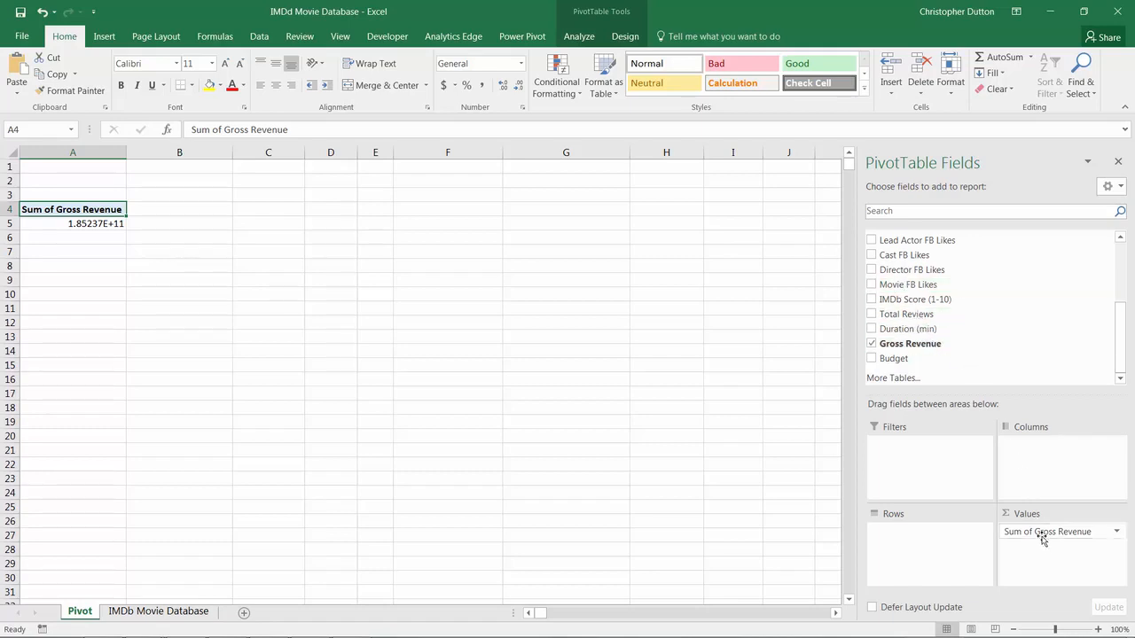
left_click_drag(1062, 537, 935, 316)
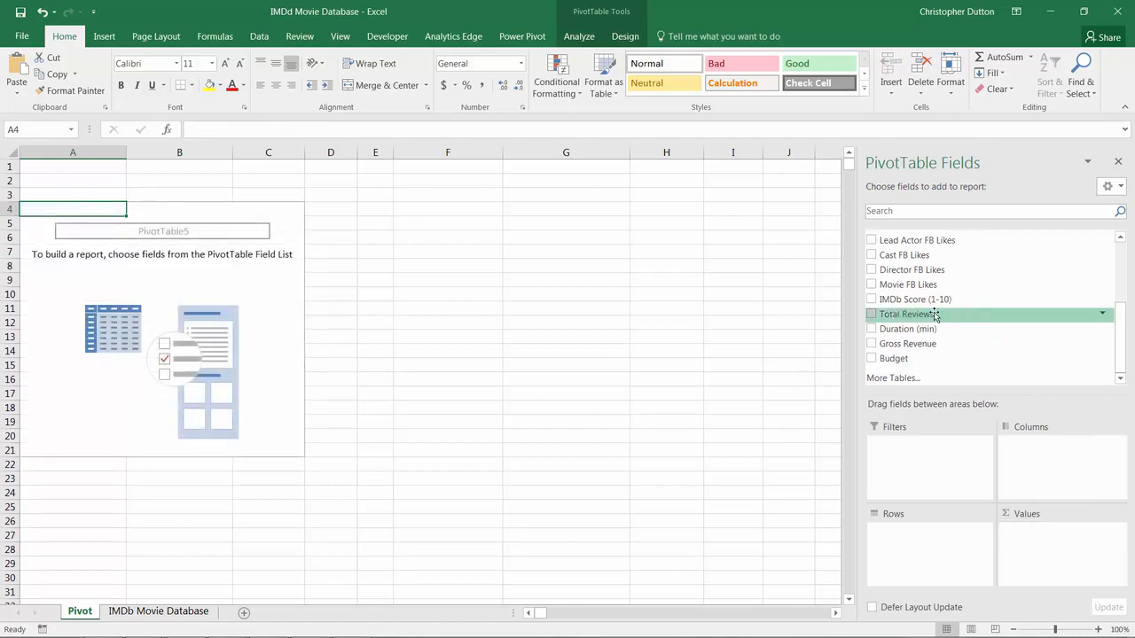
- Add Gross Revenue as a summed value and Title as the row labels, and look through the listed titles
left_click(870, 345)
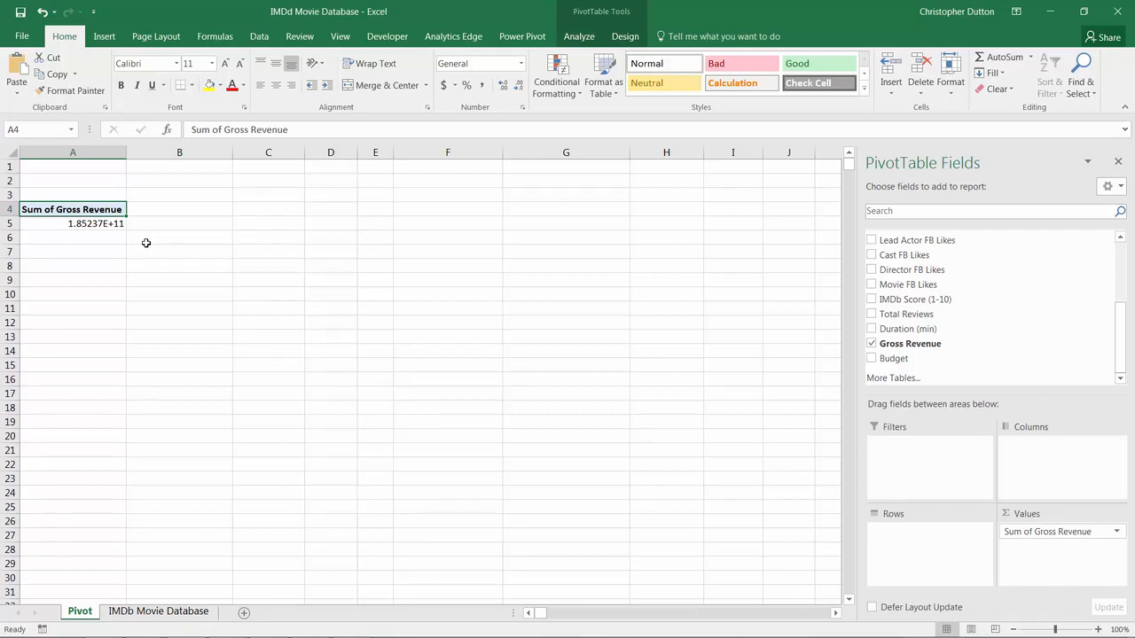
left_click_drag(1119, 334, 1119, 263)
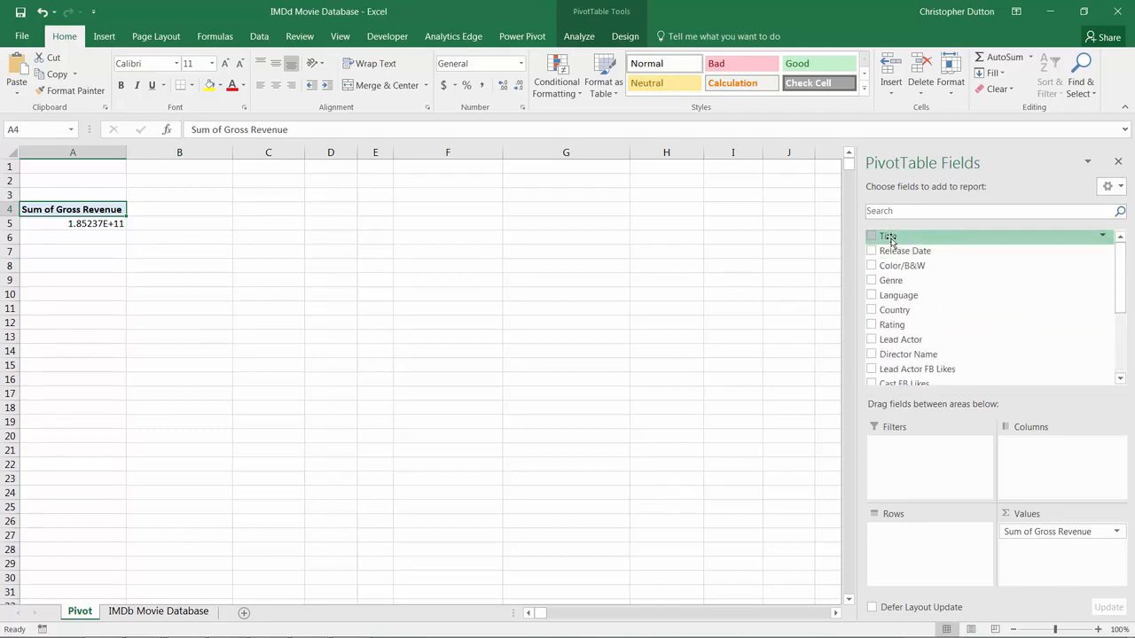
left_click_drag(890, 240, 918, 552)
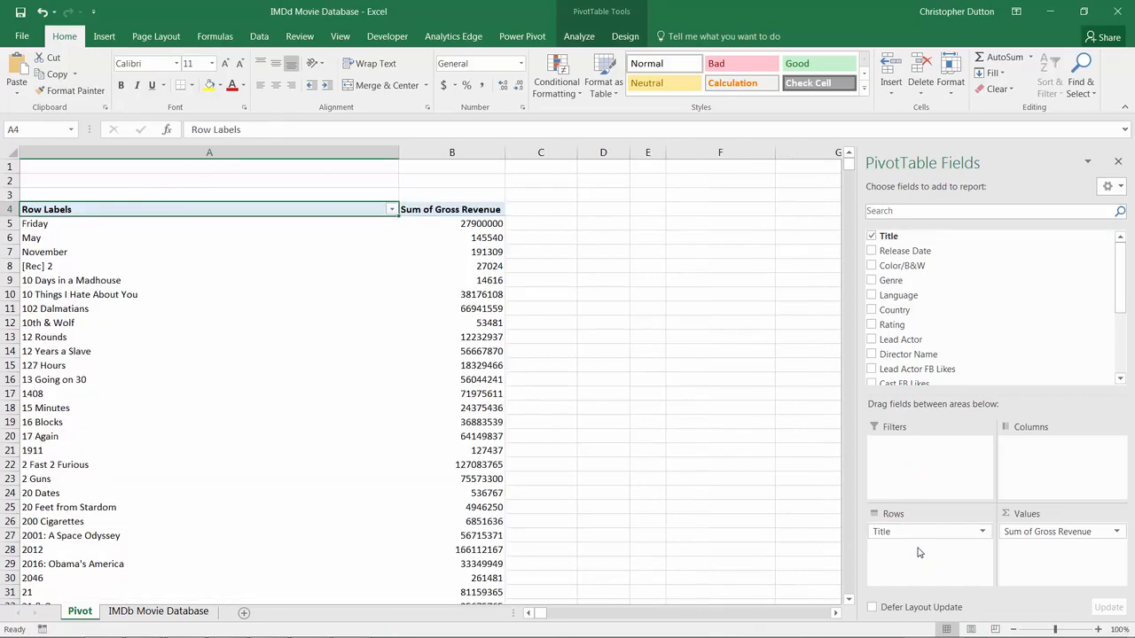
left_click(63, 223)
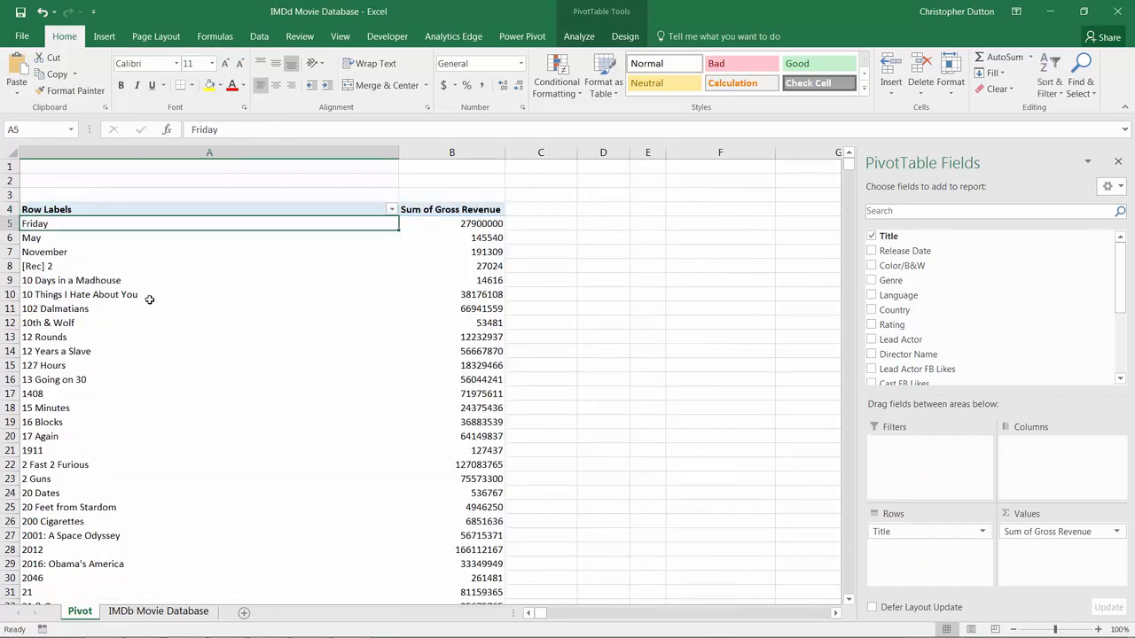
scroll(150, 297, "down", 6)
scroll(145, 303, "down", 5)
scroll(145, 303, "up", 11)
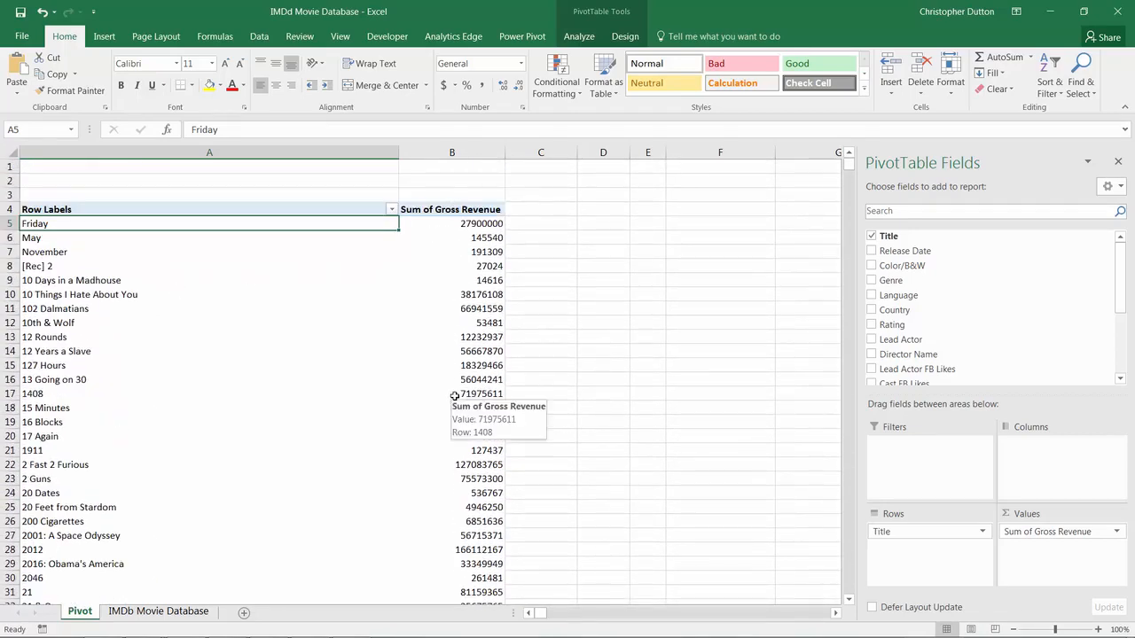
- Try Title as the column labels and return it to the rows area
left_click_drag(899, 532, 1047, 457)
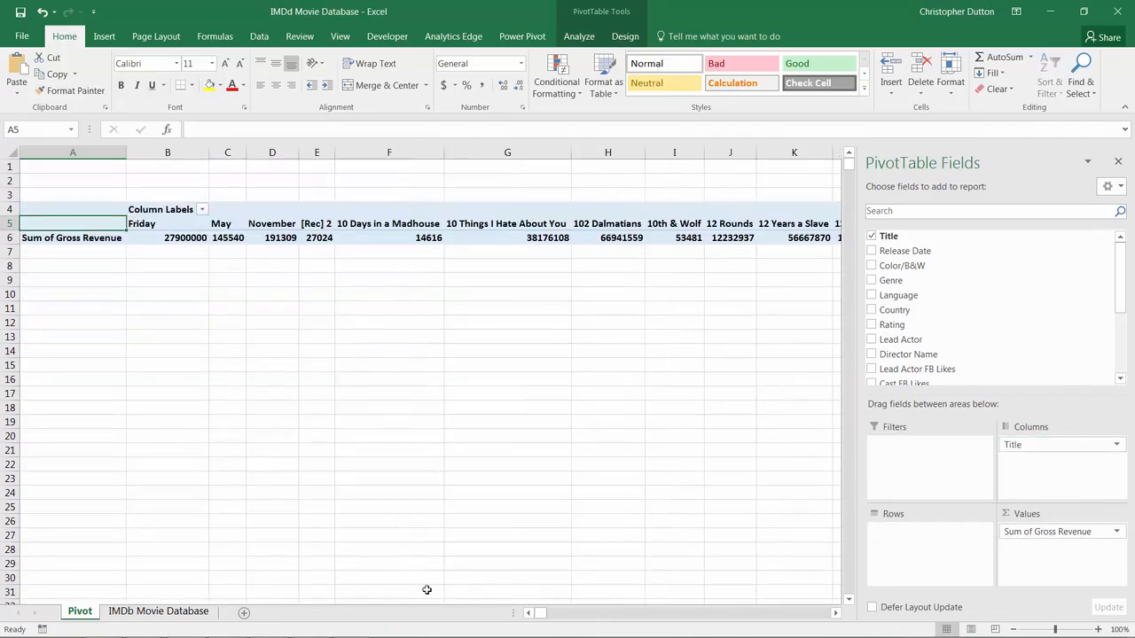
mouse_move(535, 613)
left_mouse_down()
mouse_move(742, 613)
mouse_move(534, 613)
left_mouse_up()
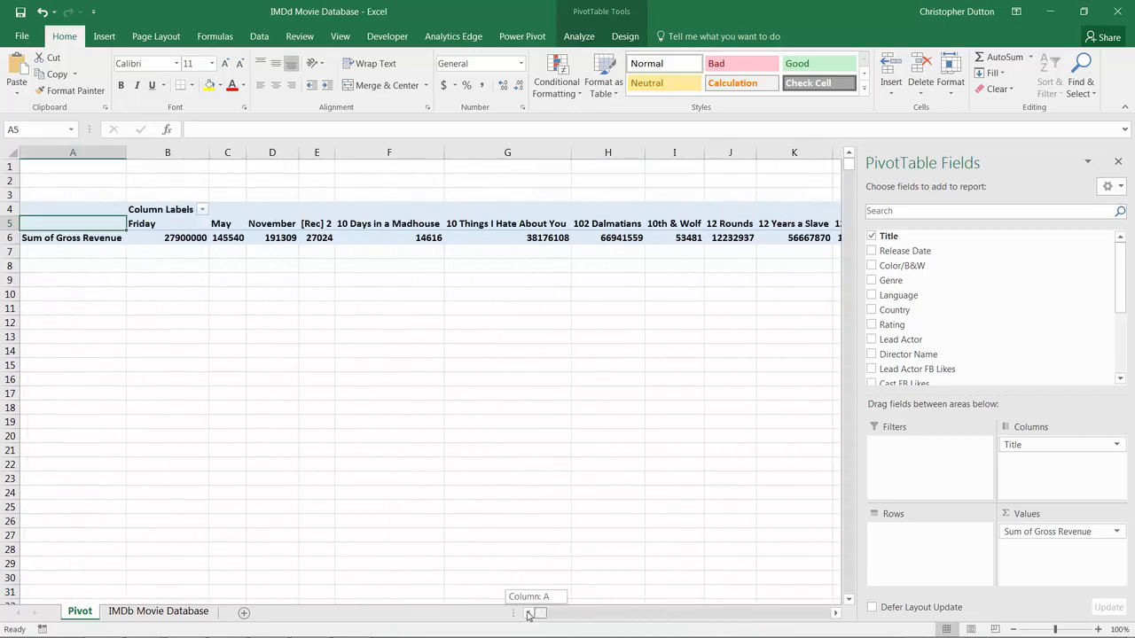
left_click_drag(1033, 445, 922, 545)
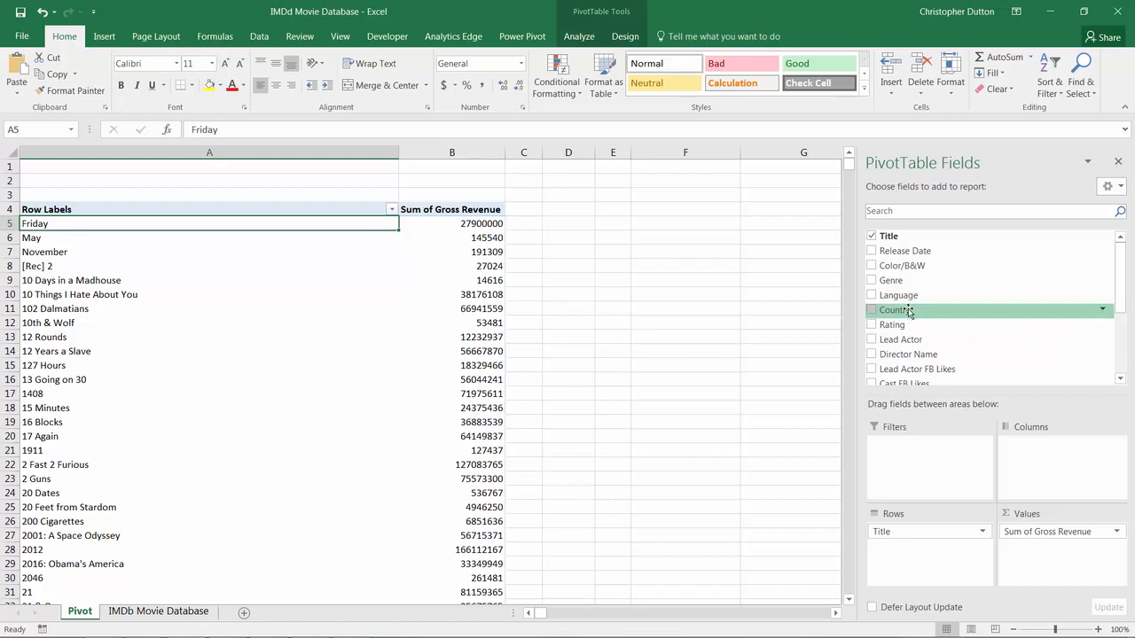
- Add Country as a report filter, filter the PivotTable to Canada and look through the filtered titles
left_click_drag(919, 313, 923, 460)
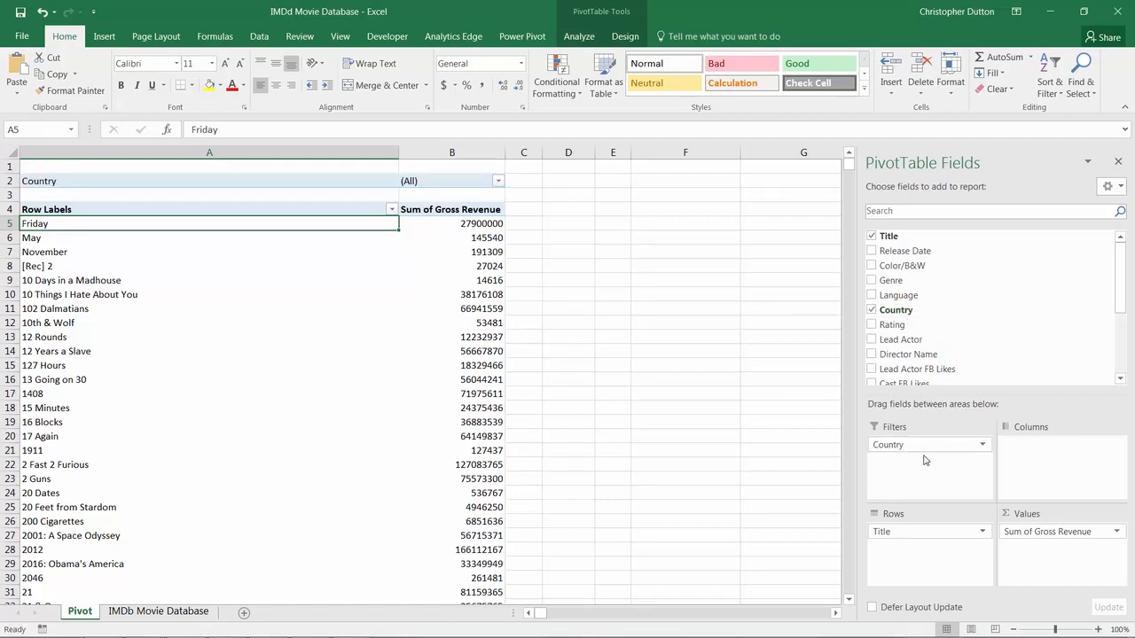
left_click(498, 183)
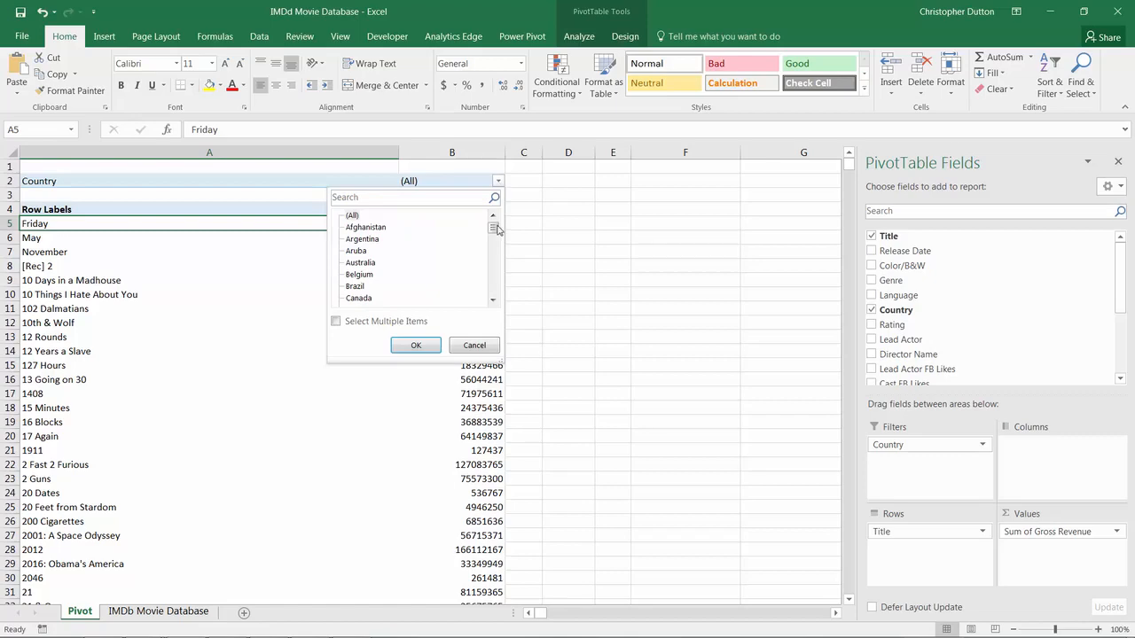
left_click(356, 300)
left_click(416, 345)
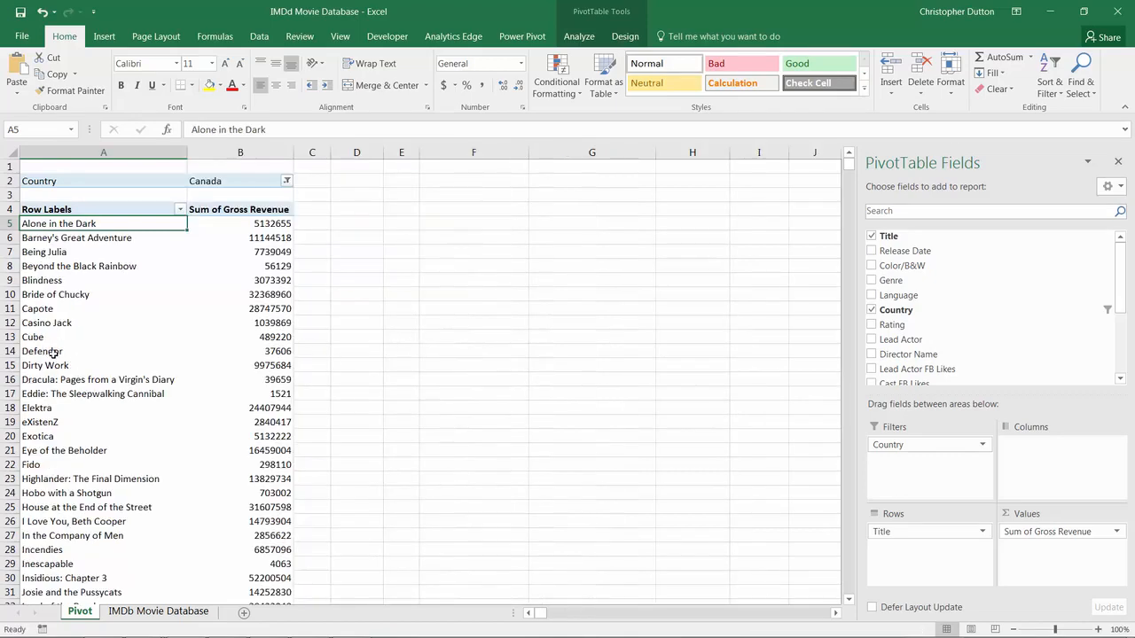
scroll(242, 365, "down", 6)
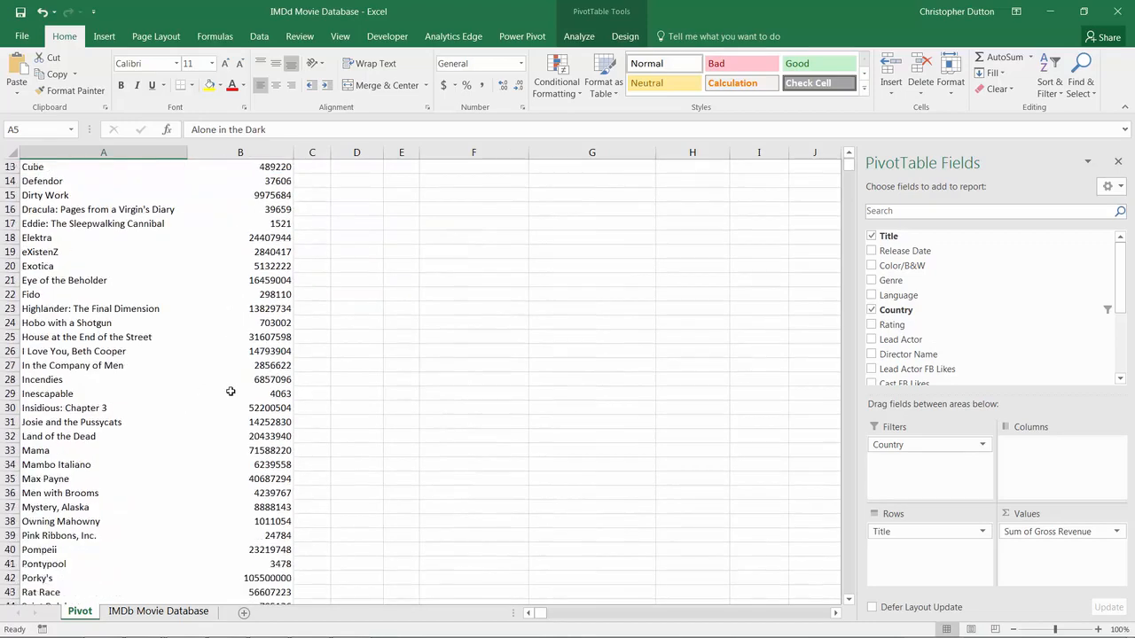
scroll(241, 365, "up", 6)
- Change the Country report filter to Australia
left_click(287, 182)
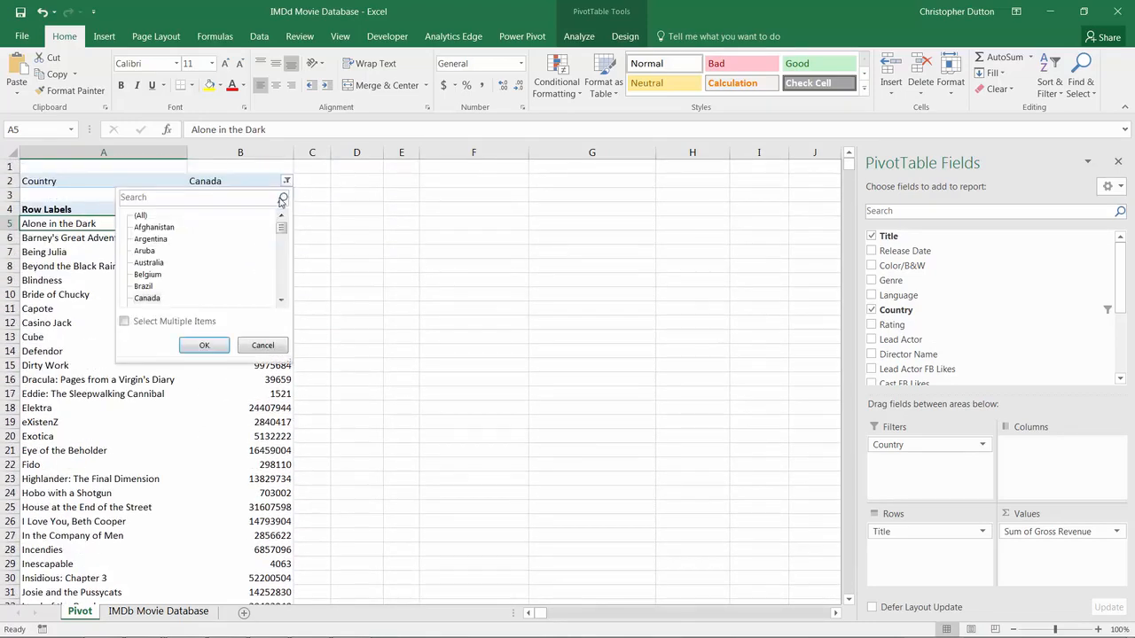
left_click(148, 263)
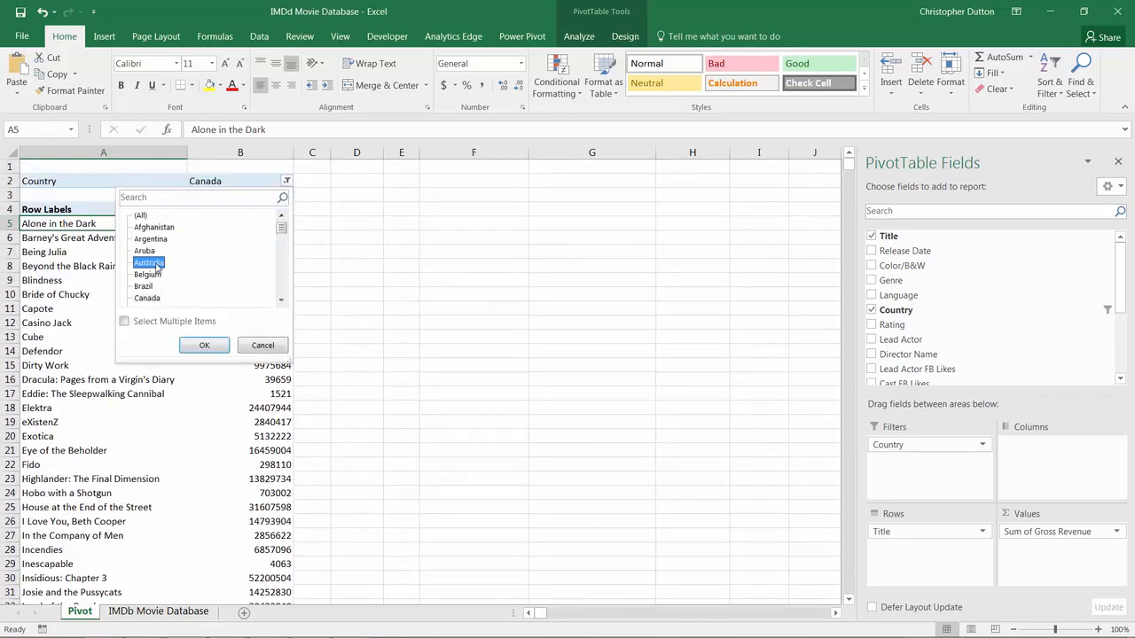
left_click(204, 345)
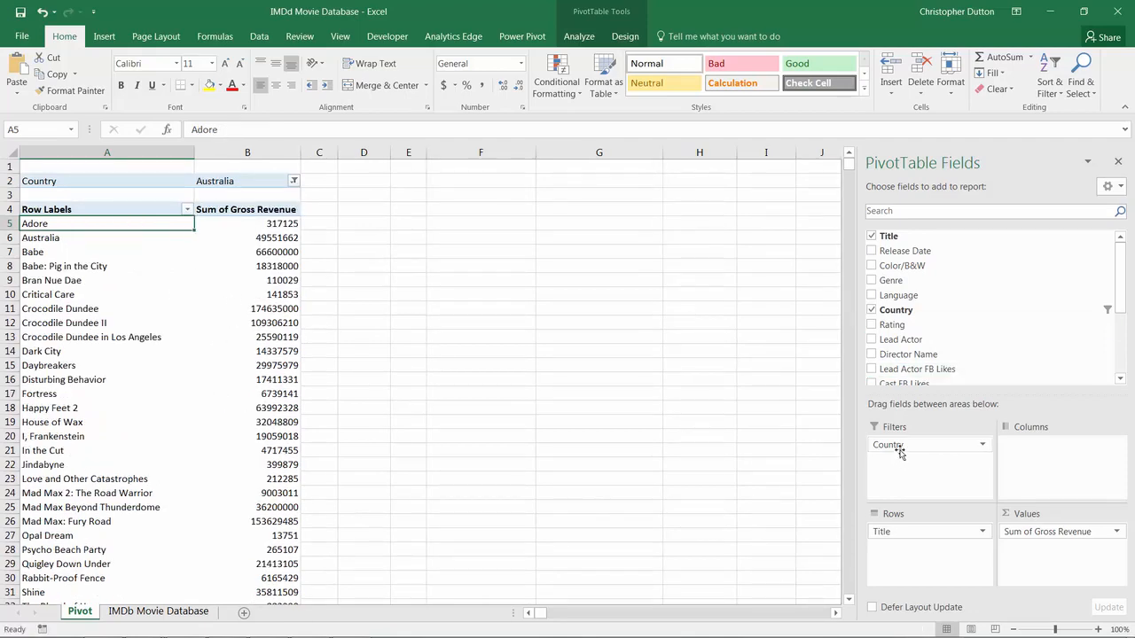
- Add Language and Color/B&W as further report filters, and filter Color/B&W to Color
left_click_drag(898, 295, 913, 440)
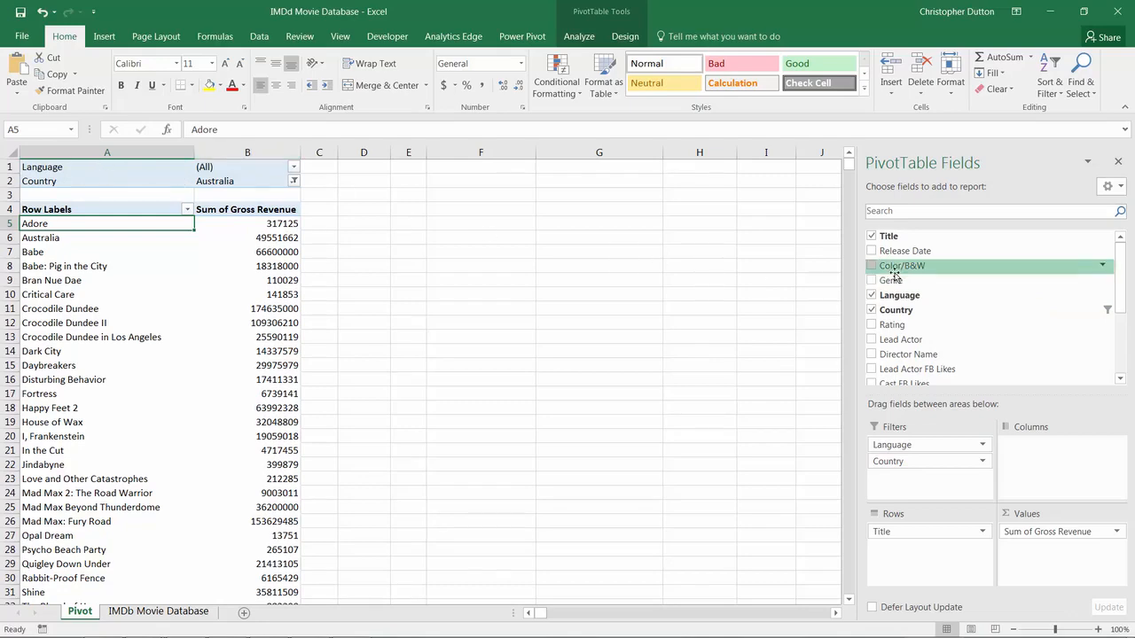
left_click_drag(895, 273, 909, 478)
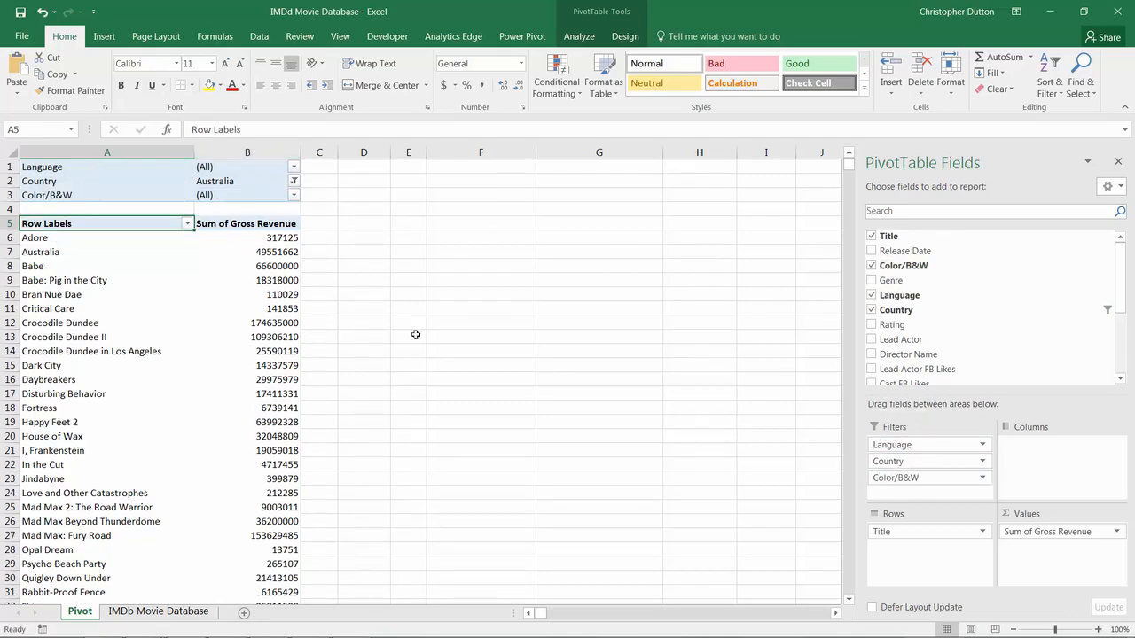
left_click(294, 195)
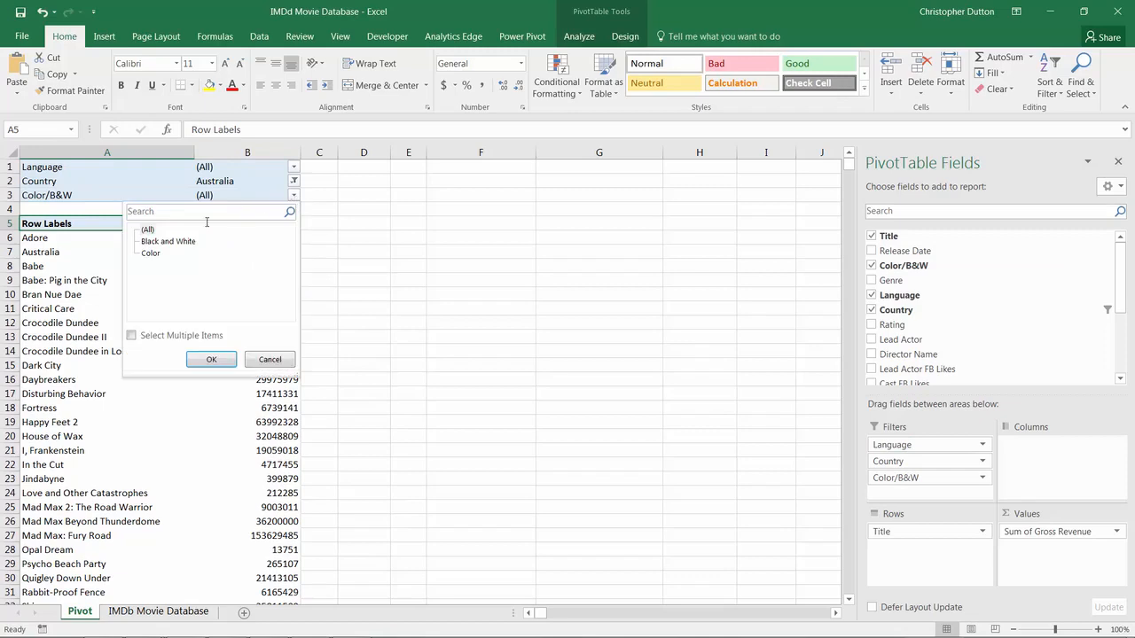
left_click(151, 254)
left_click(211, 359)
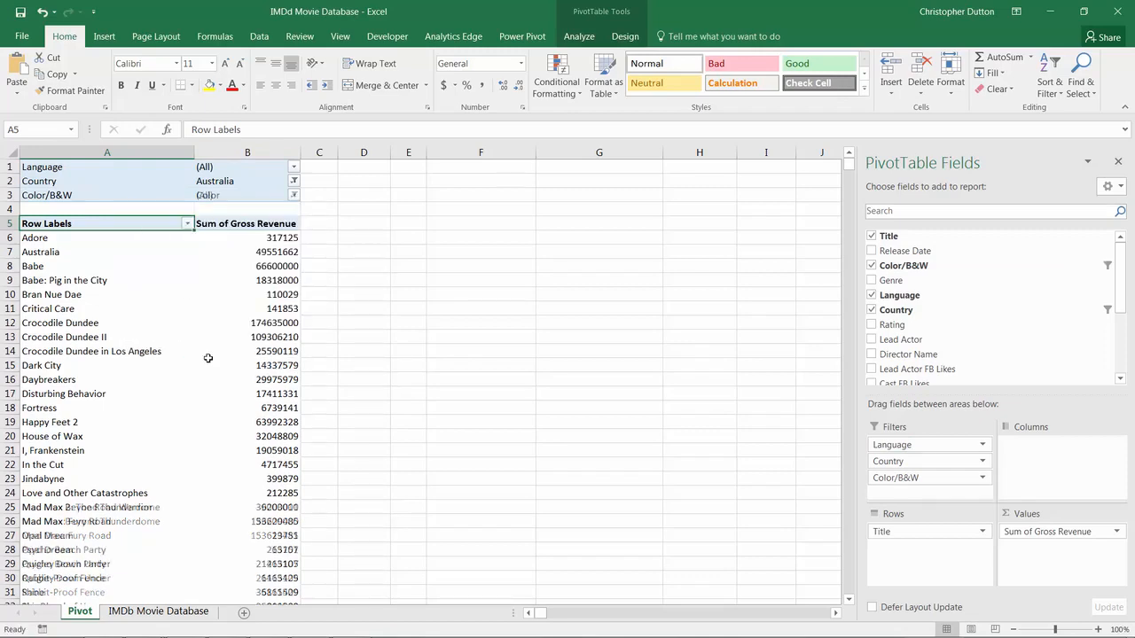
scroll(152, 424, "down", 3)
scroll(237, 341, "up", 3)
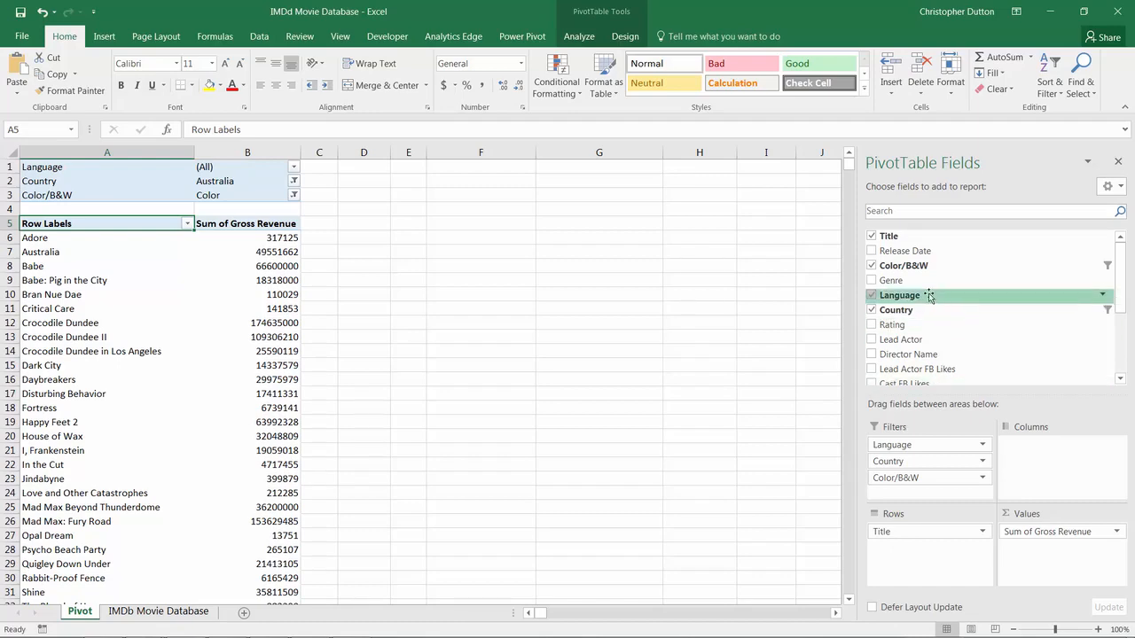
- Add Genre to the rows above Title so titles are grouped by genre, and select the Action group's row
left_click_drag(898, 281, 907, 528)
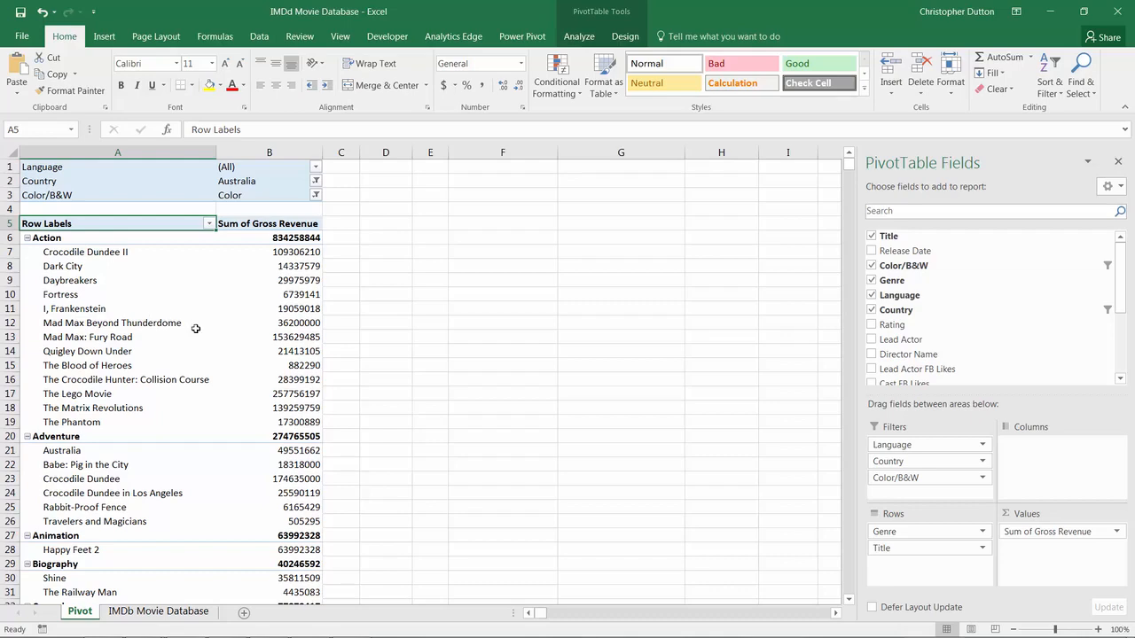
left_click_drag(274, 249, 157, 255)
left_click_drag(258, 234, 162, 239)
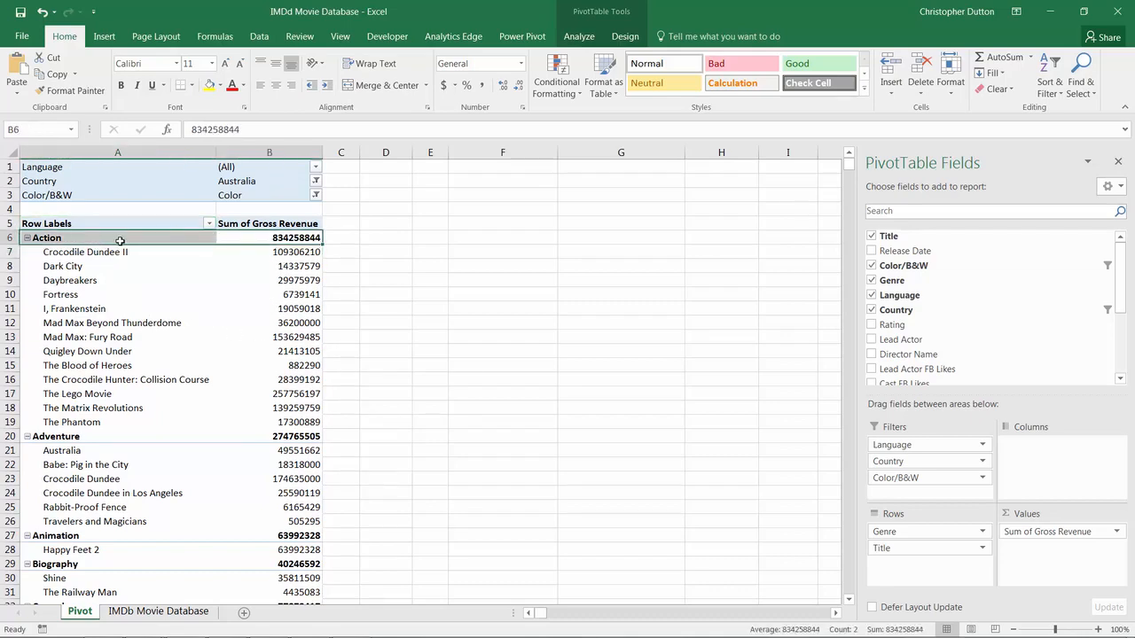
left_click(58, 237)
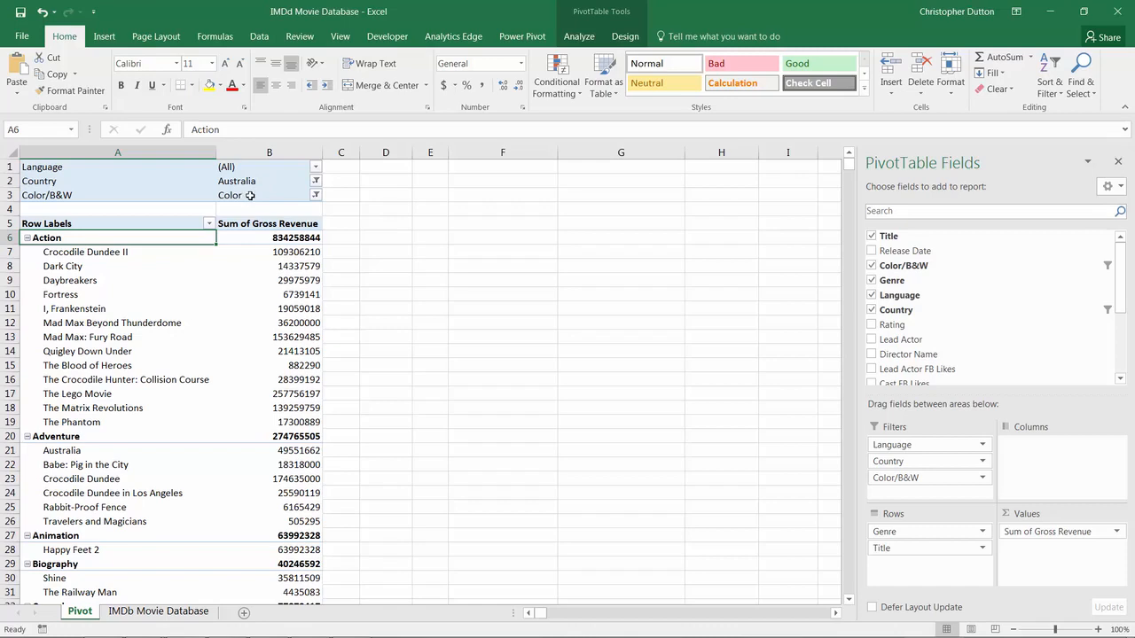
- Examine the Action titles and their revenues against the genre subtotal, and look through the other genre groups
left_click_drag(86, 251, 91, 424)
left_click_drag(273, 252, 264, 419)
left_click(53, 241)
left_click(307, 236)
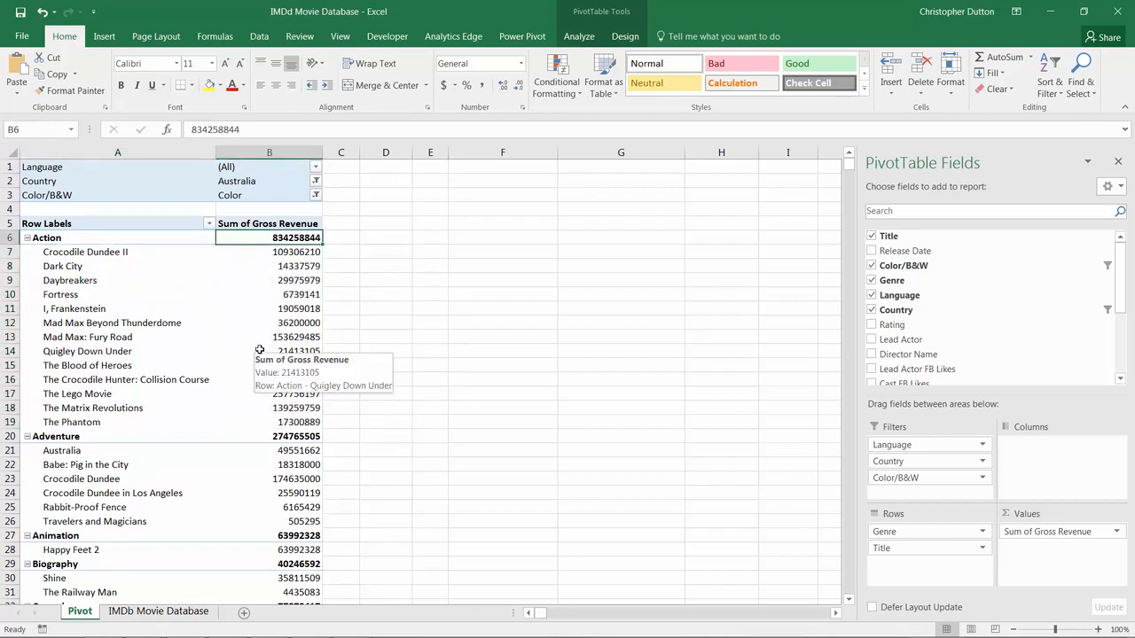
scroll(248, 332, "down", 1)
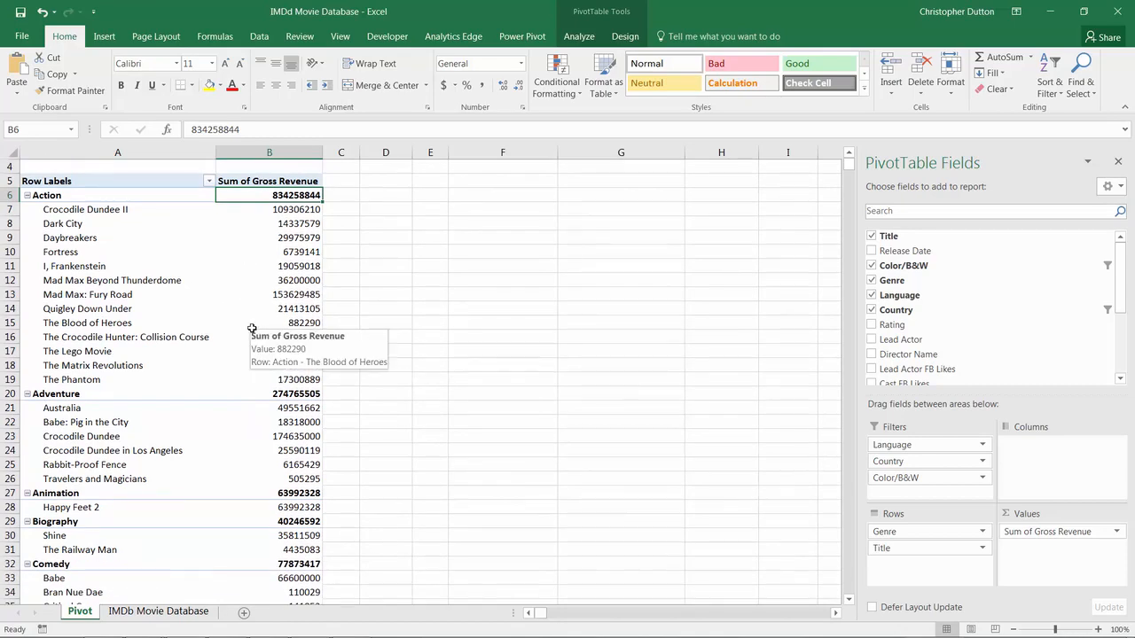
scroll(250, 310, "down", 3)
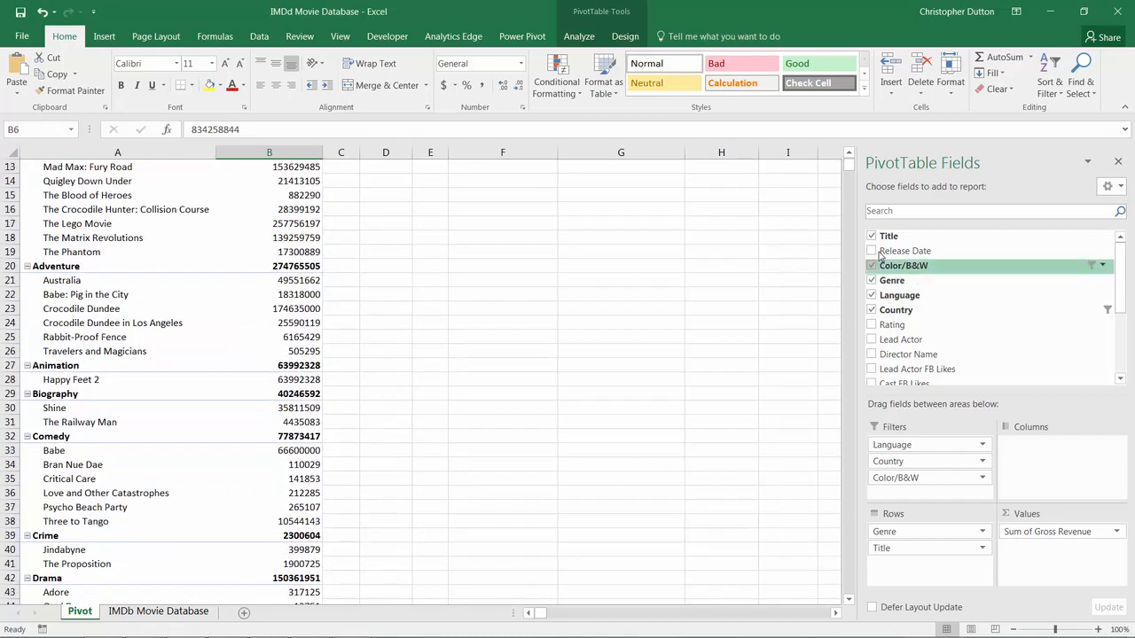
scroll(146, 306, "down", 6)
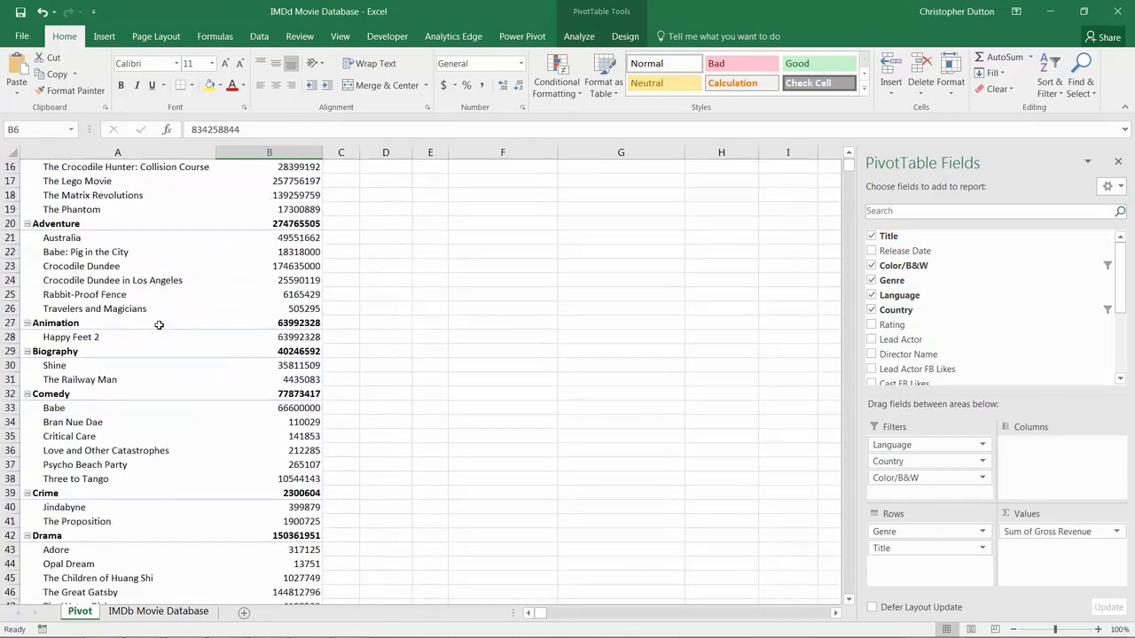
scroll(158, 324, "up", 9)
scroll(160, 324, "up", 1)
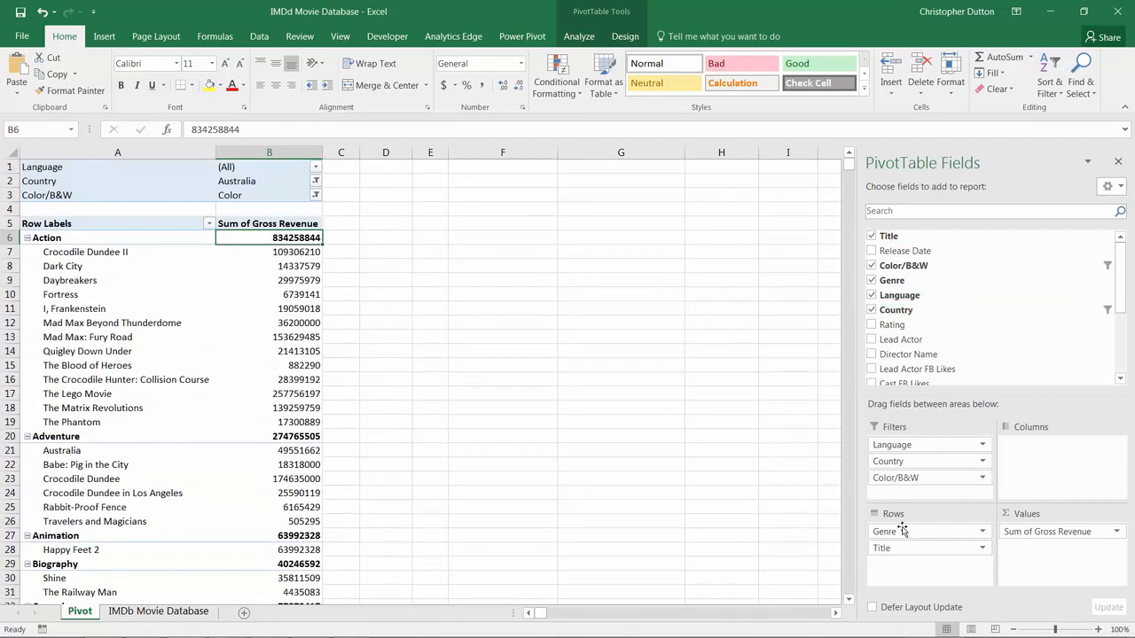
- Remove Title from the rows and add Budget to the values beneath Sum of Gross Revenue
left_click_drag(897, 549, 964, 316)
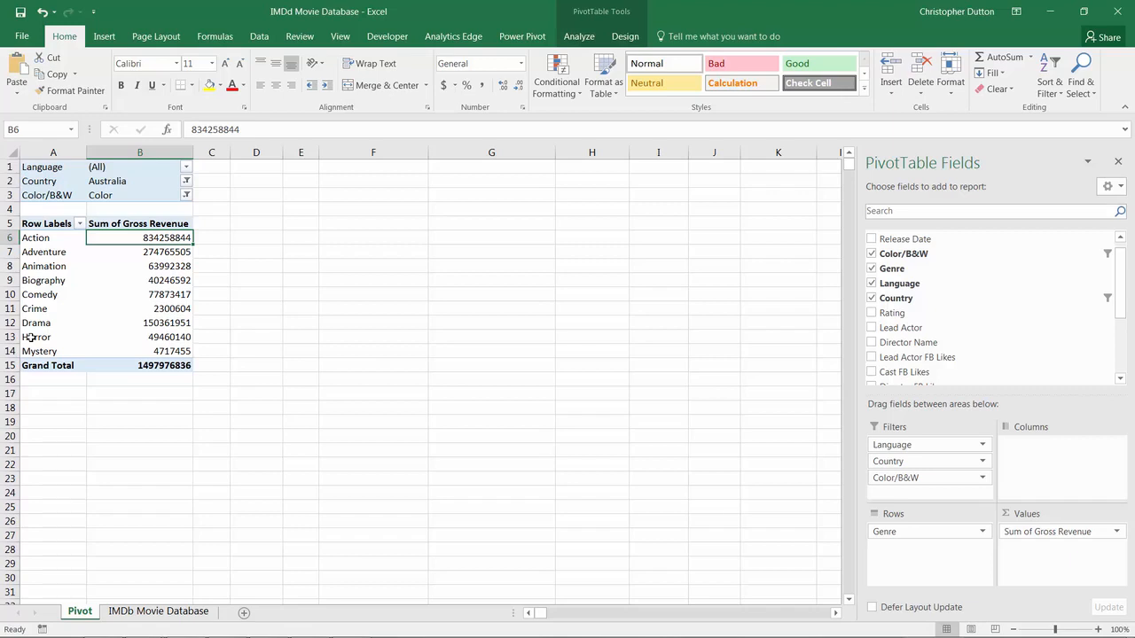
scroll(993, 354, "down", 3)
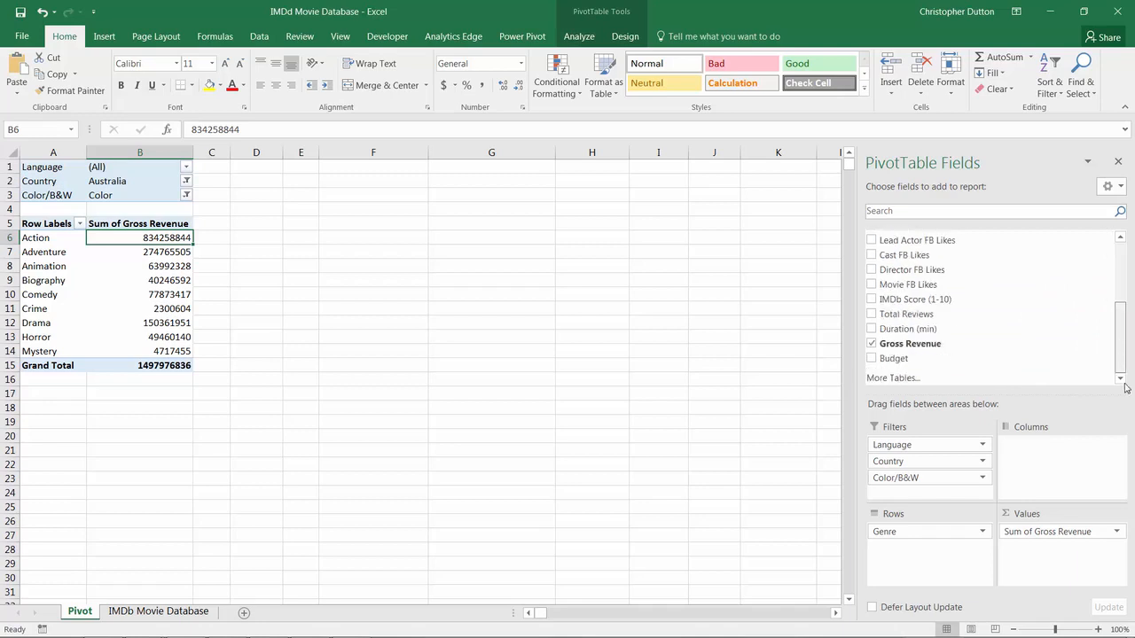
left_click_drag(904, 358, 1033, 542)
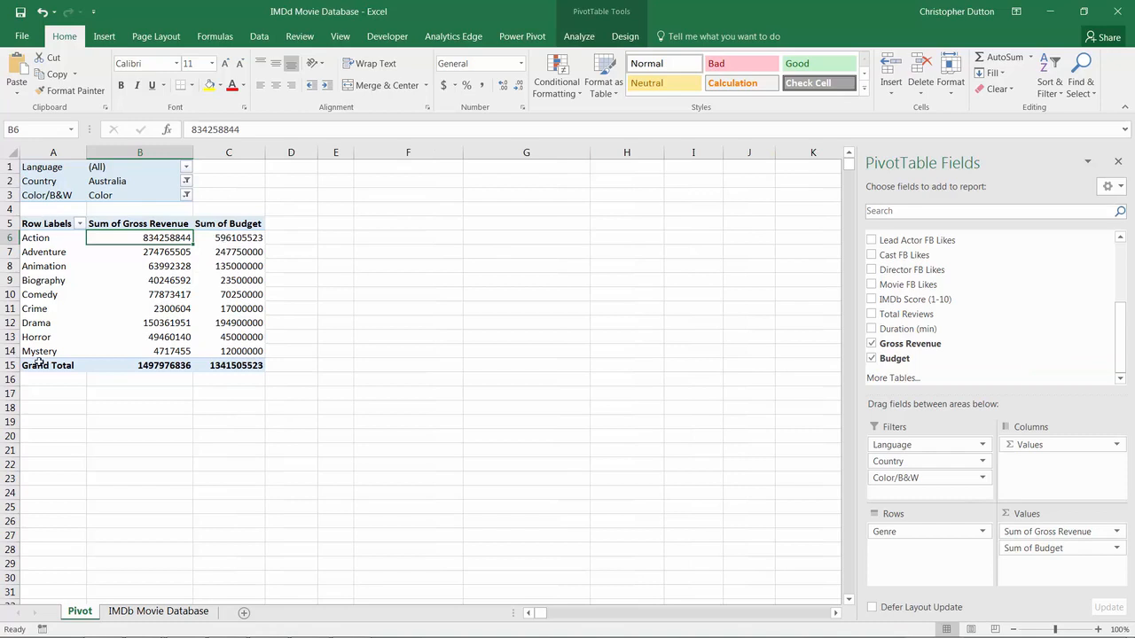
- Reset the Country and Color/B&W report filters to (All)
left_click(185, 181)
left_click(41, 218)
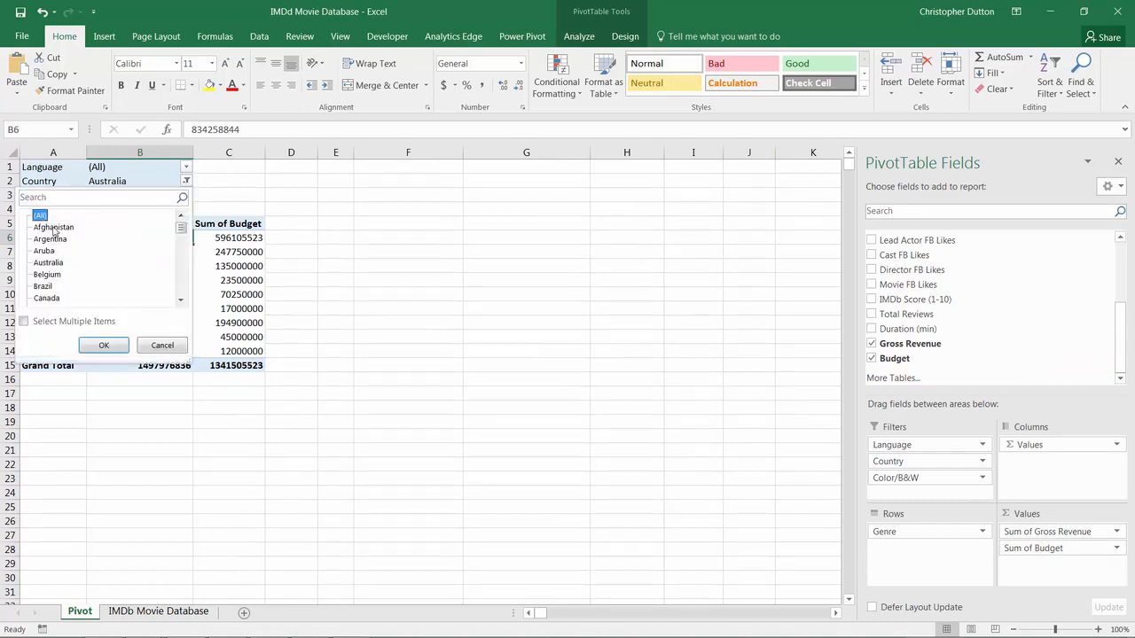
left_click(104, 344)
left_click(186, 195)
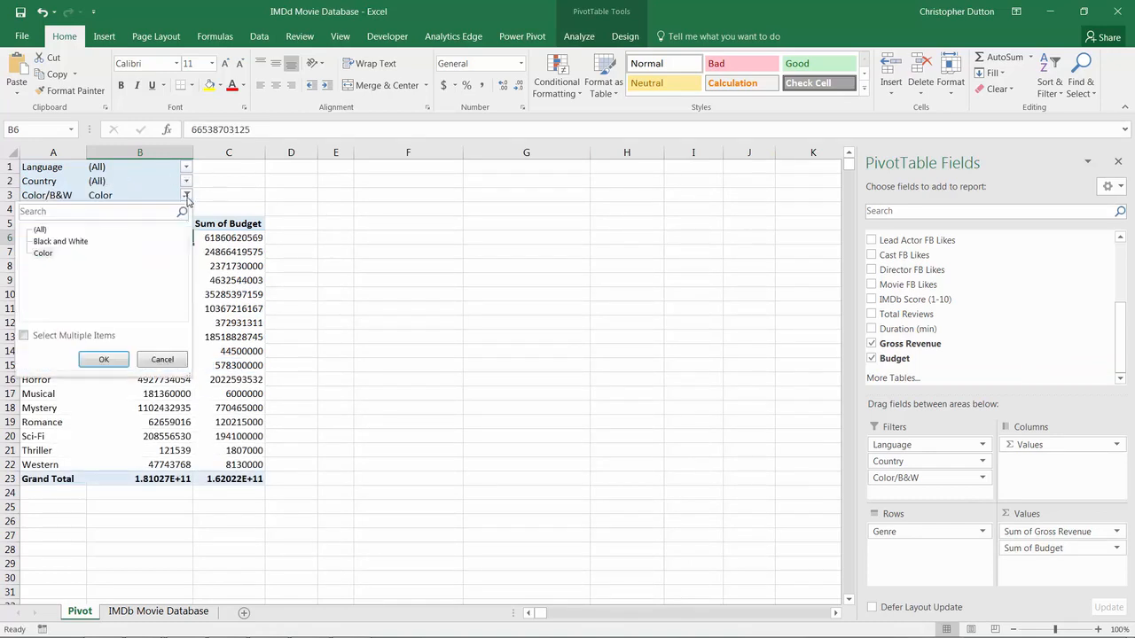
left_click(41, 231)
left_click(103, 359)
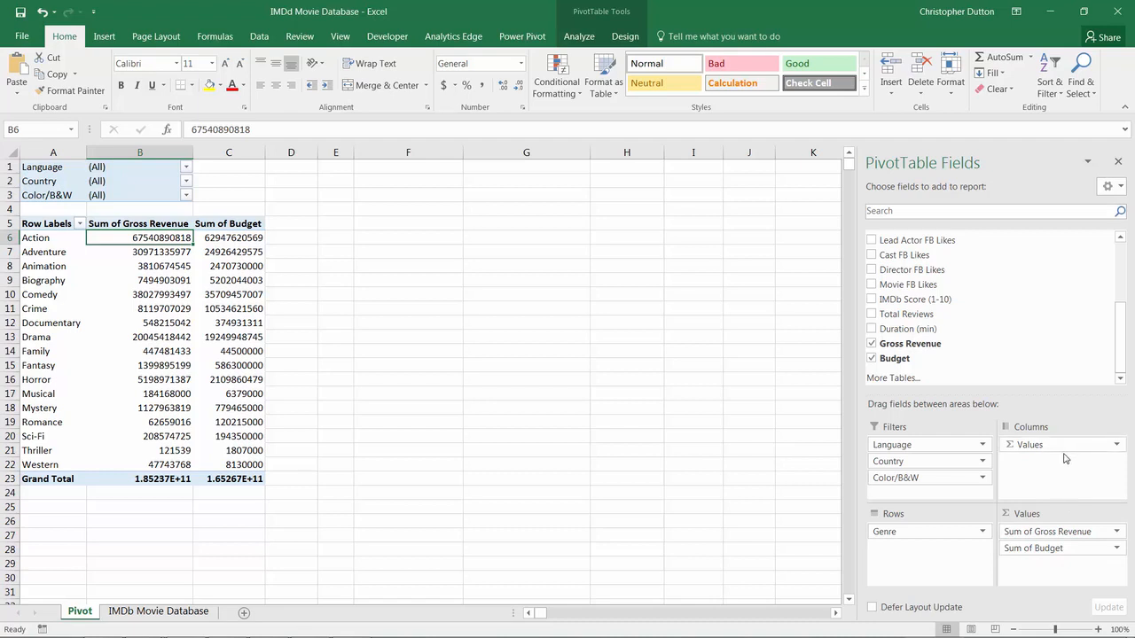
- Move the Values field from the columns into the rows, placing it first below Genre and then above it
mouse_move(1034, 450)
left_mouse_down()
mouse_move(922, 558)
mouse_move(1042, 457)
left_mouse_up()
left_click_drag(1025, 444, 930, 567)
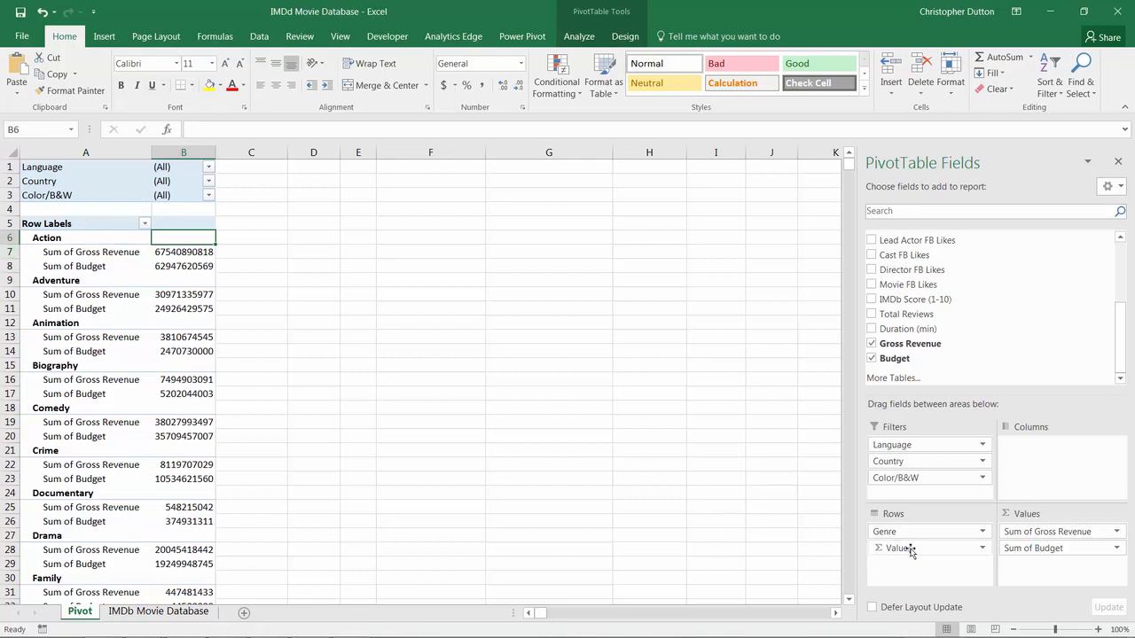
left_click_drag(919, 550, 931, 527)
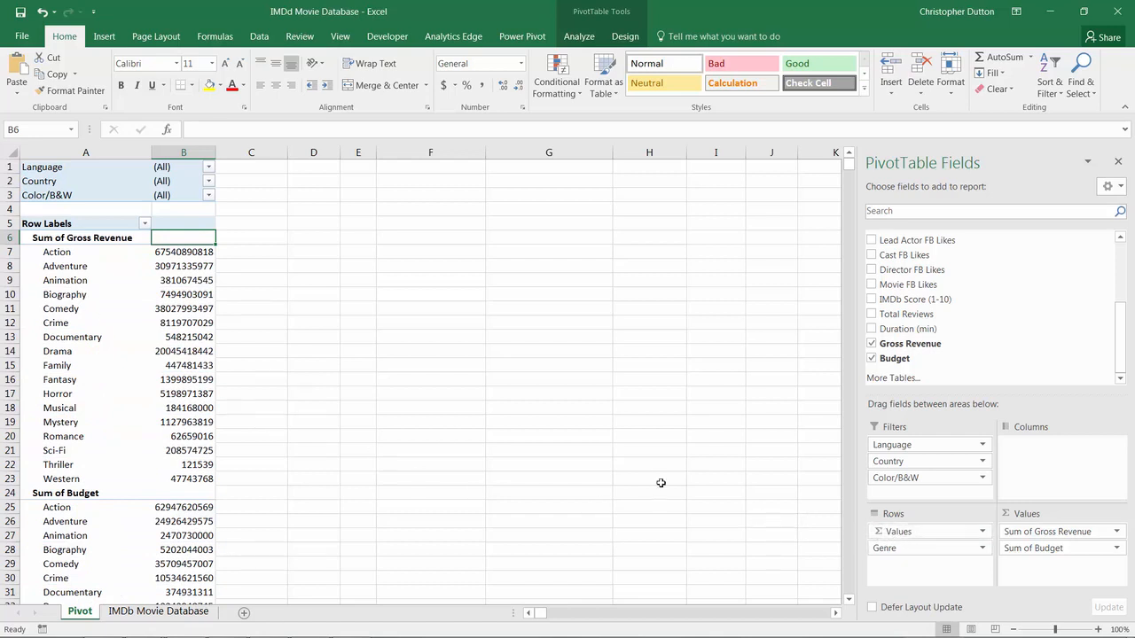
- Examine the genre rows grouped under Sum of Gross Revenue and under Sum of Budget by selecting each block
left_click(53, 237)
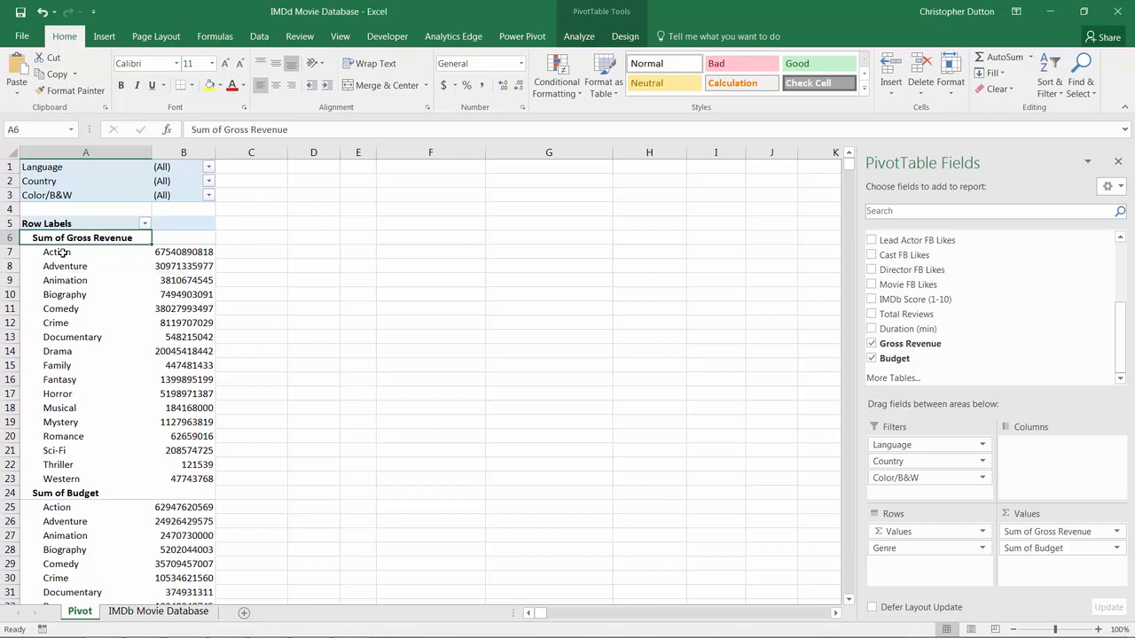
left_click_drag(55, 252, 202, 477)
scroll(70, 365, "down", 3)
left_click_drag(57, 380, 196, 549)
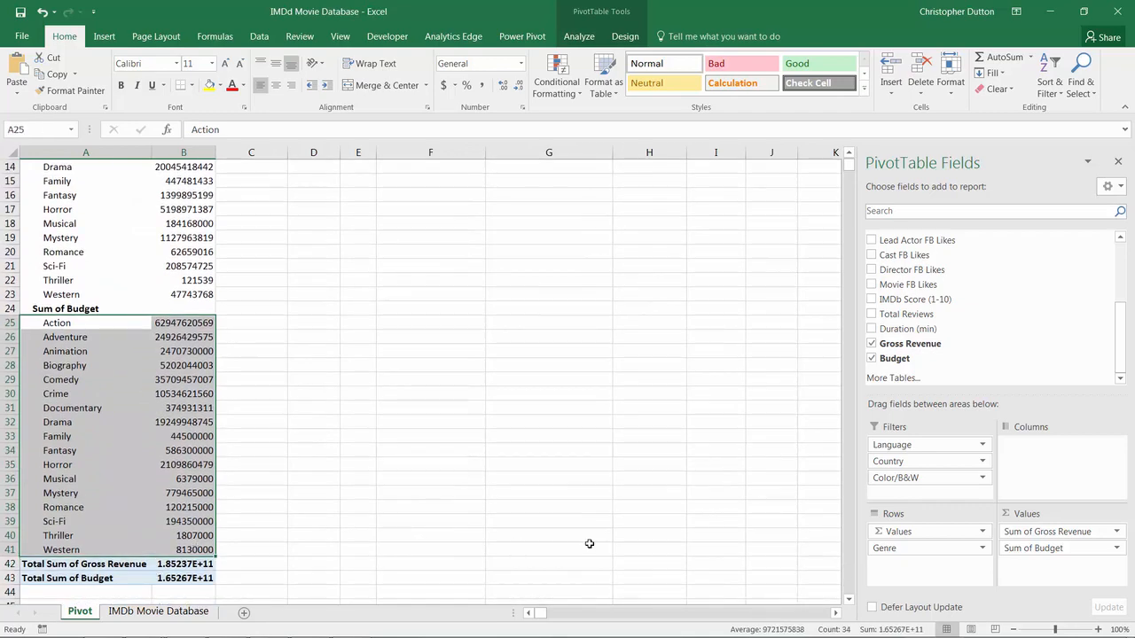
- Move the Values field from the rows back to the columns
left_click_drag(900, 529, 1033, 457)
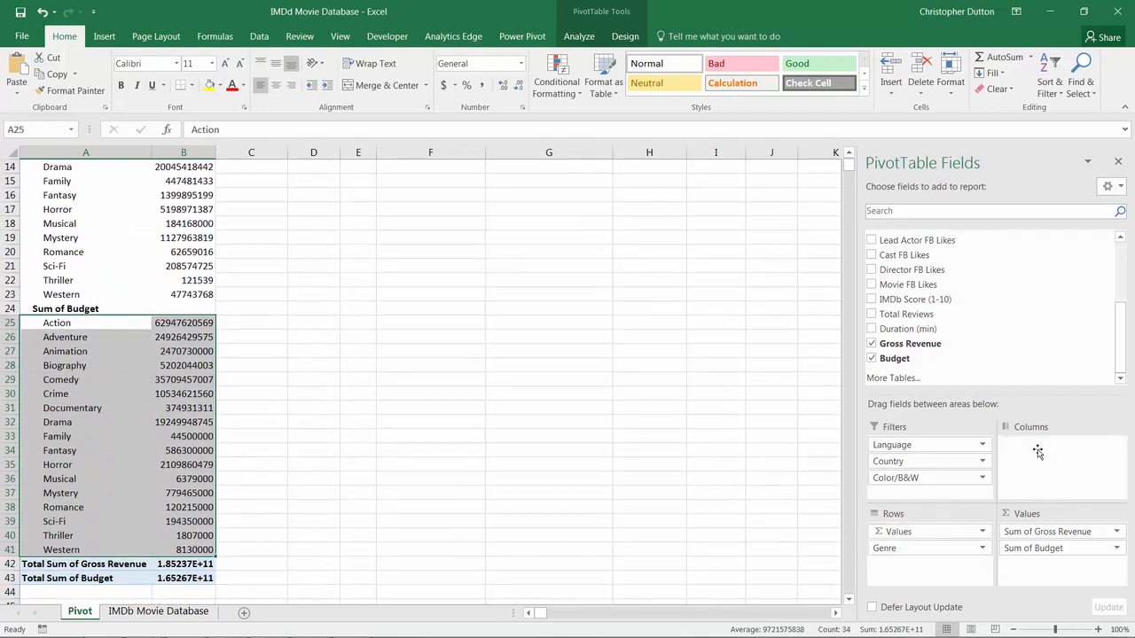